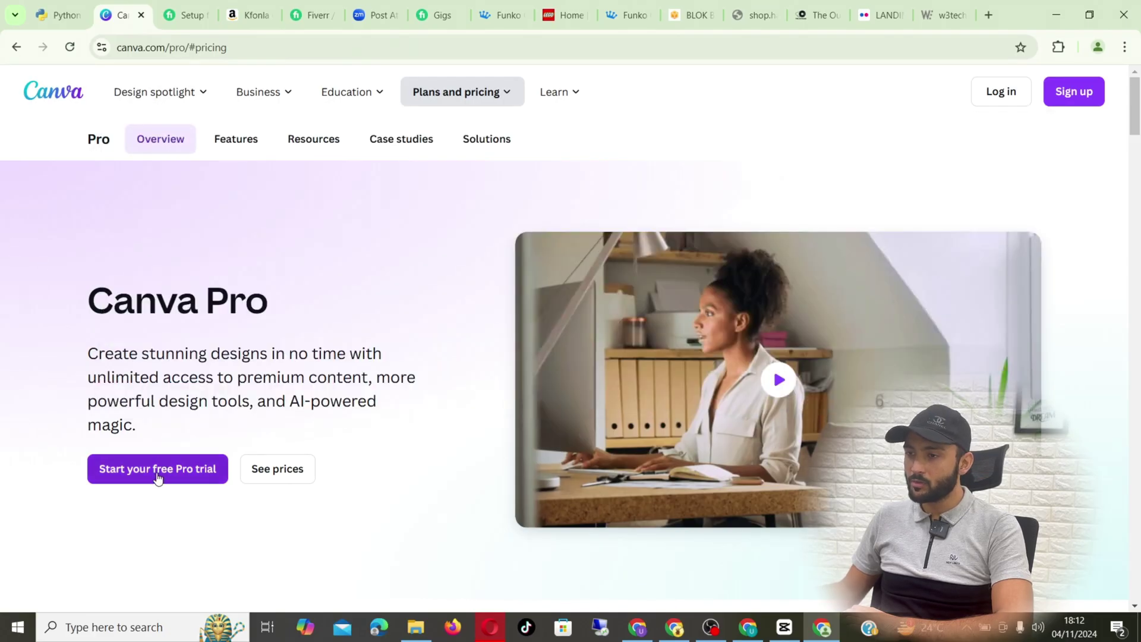
# - Start the free Pro trial sign-up with Google, then abandon it for a new browser tab
pyautogui.click(150, 471)
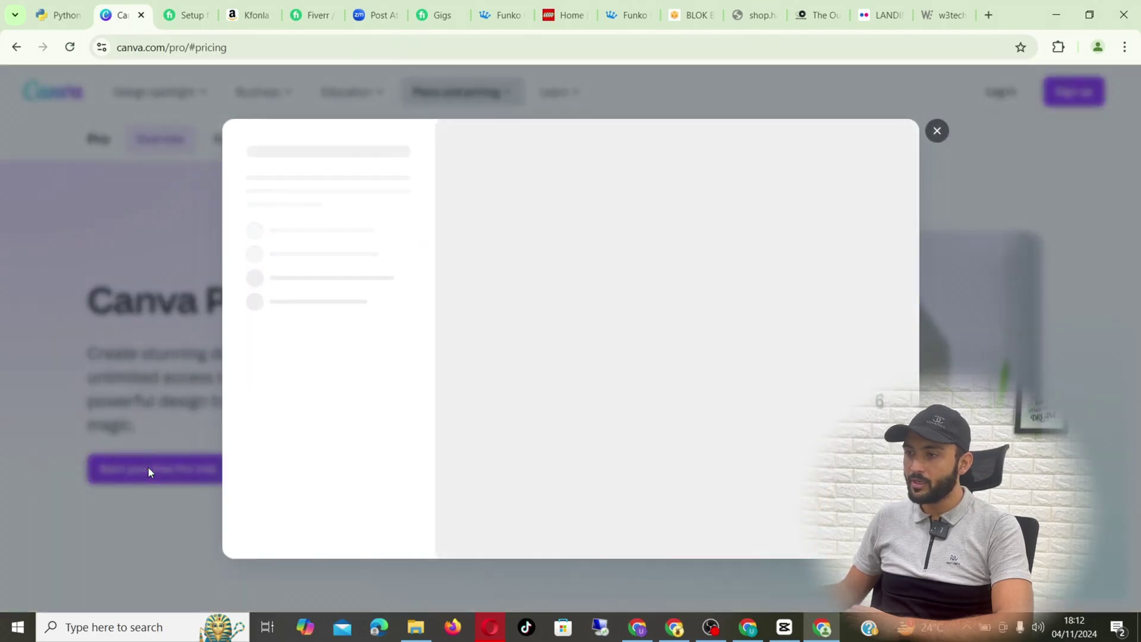
pyautogui.click(363, 193)
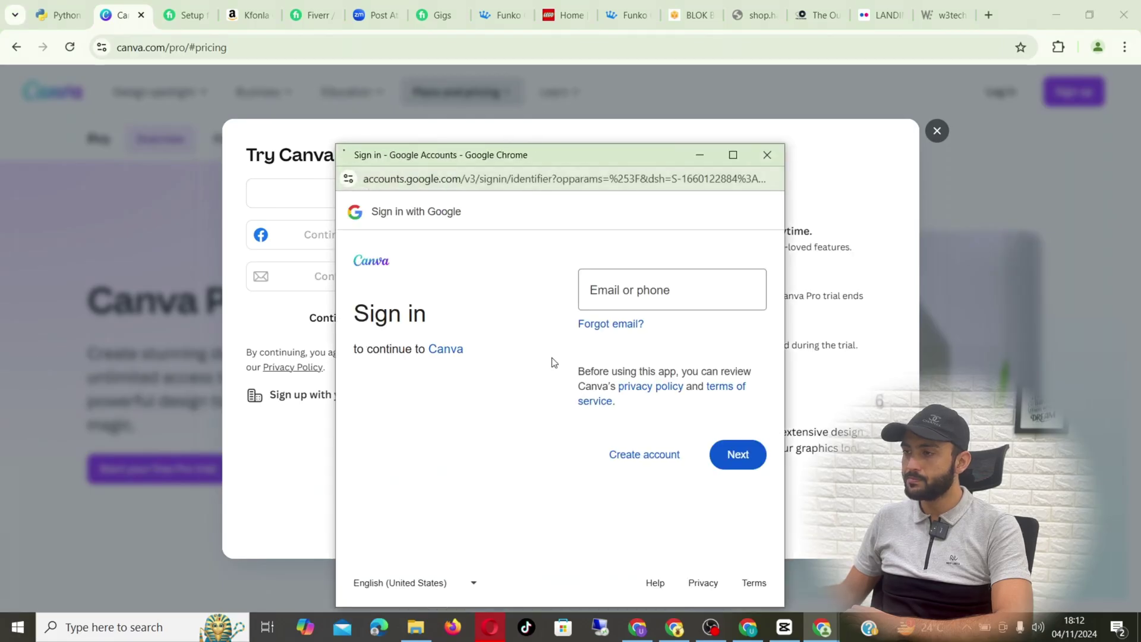
pyautogui.click(617, 303)
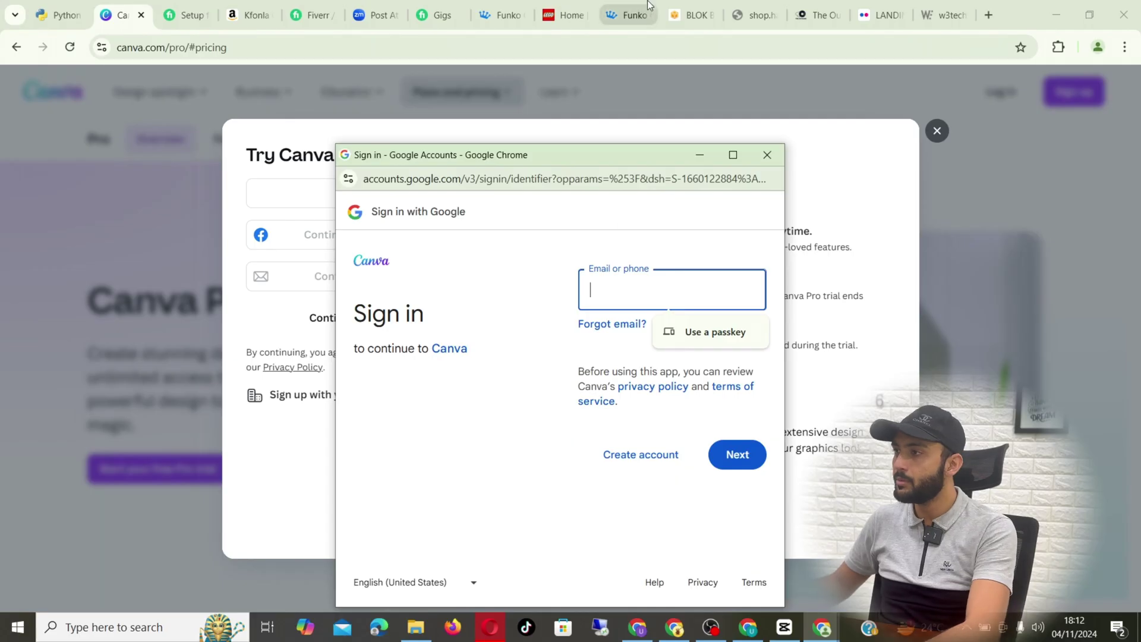
pyautogui.click(989, 13)
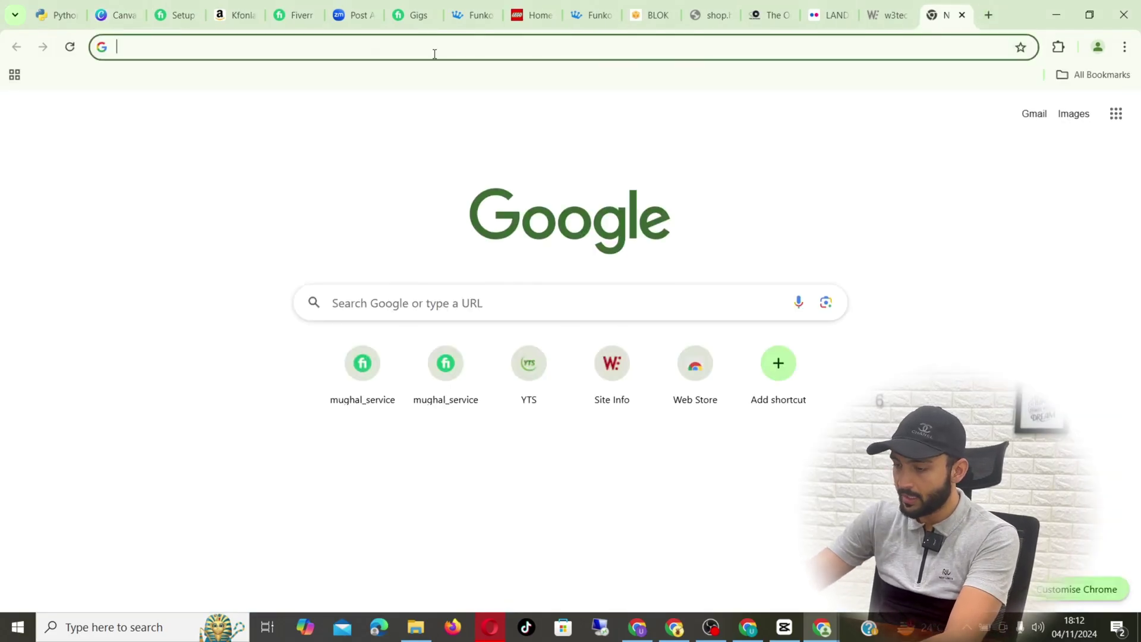
# - Search Google for 'temp email' and open the 'Temp Mail - Disposable Temporary Email' result
pyautogui.write('te')
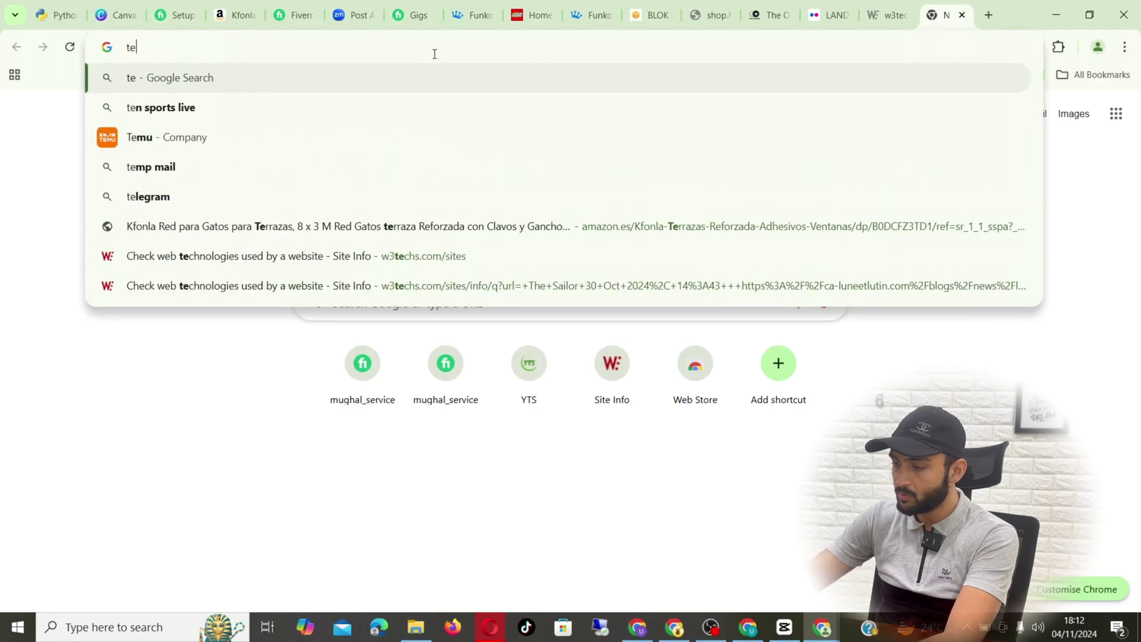
pyautogui.write('mp email')
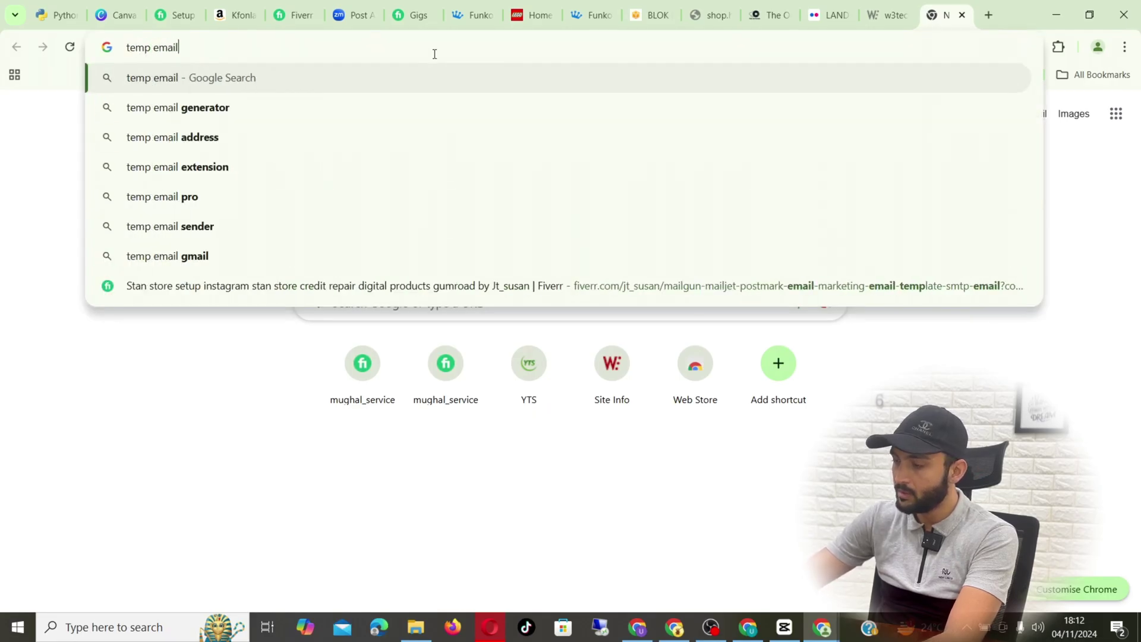
pyautogui.press('Return')
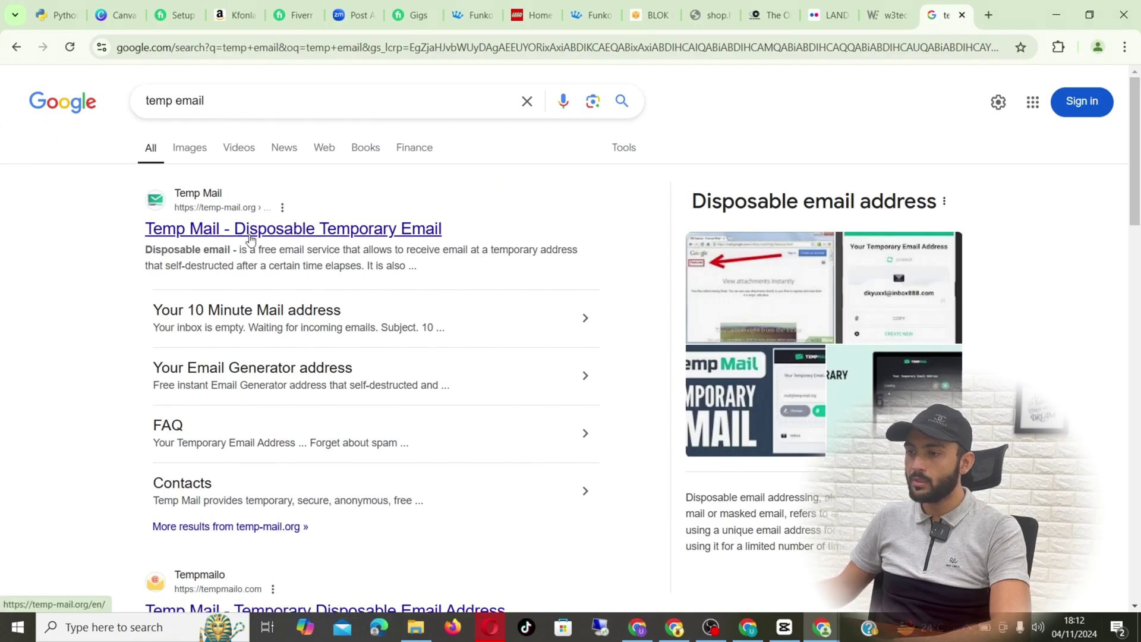
pyautogui.scroll(-10, 245, 237)
pyautogui.scroll(5, 244, 281)
pyautogui.scroll(5, 244, 280)
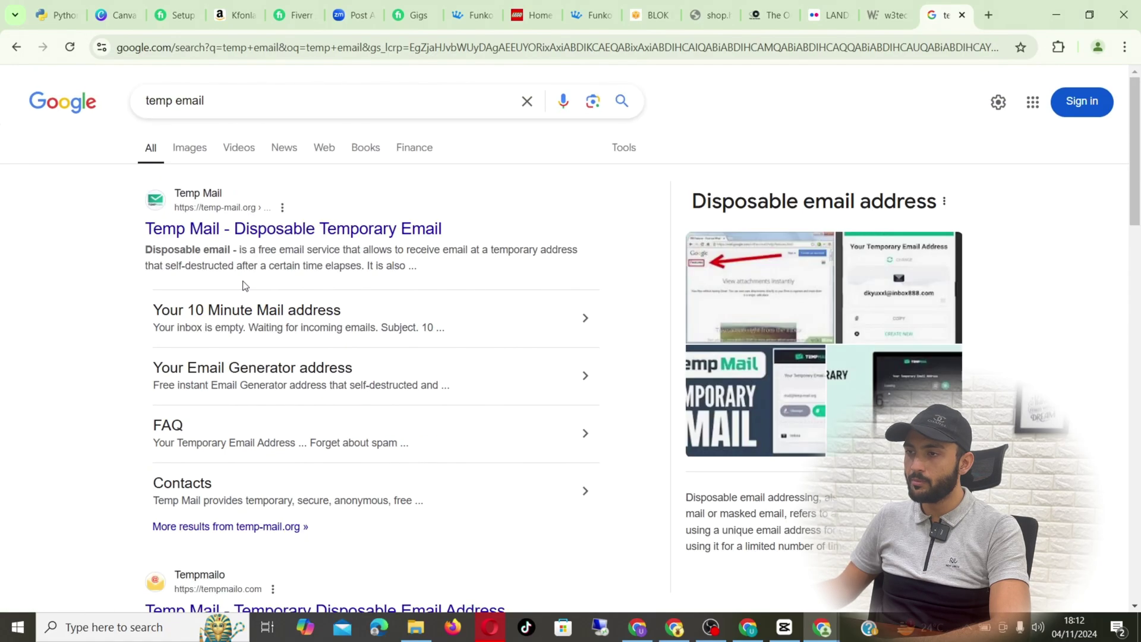
pyautogui.click(232, 231)
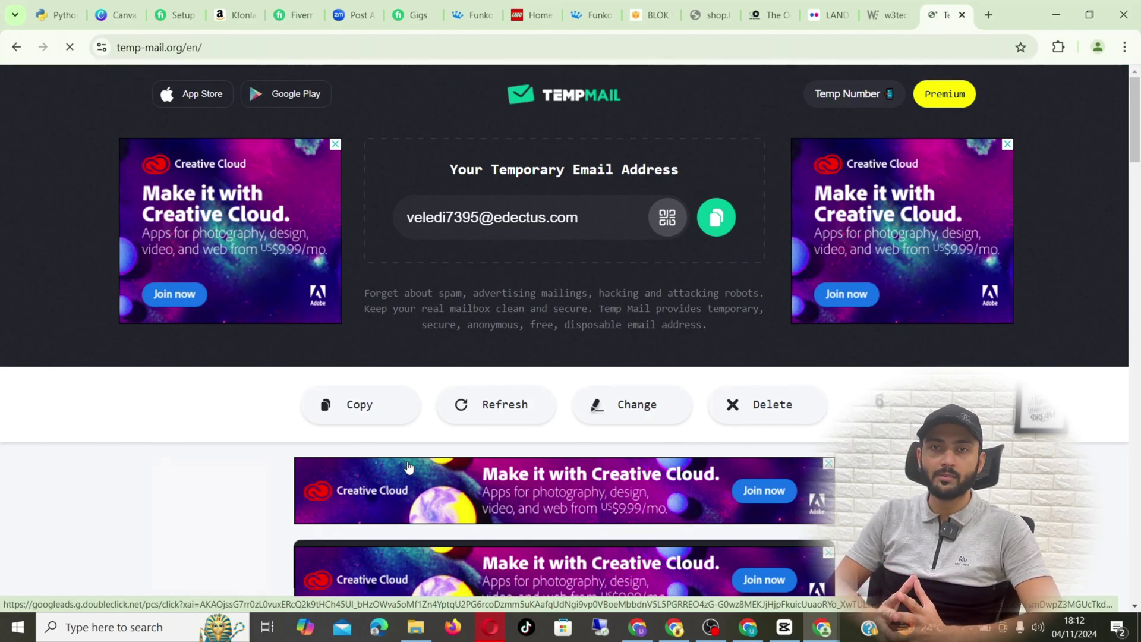
# - Copy the disposable email address Temp Mail generated
pyautogui.click(716, 218)
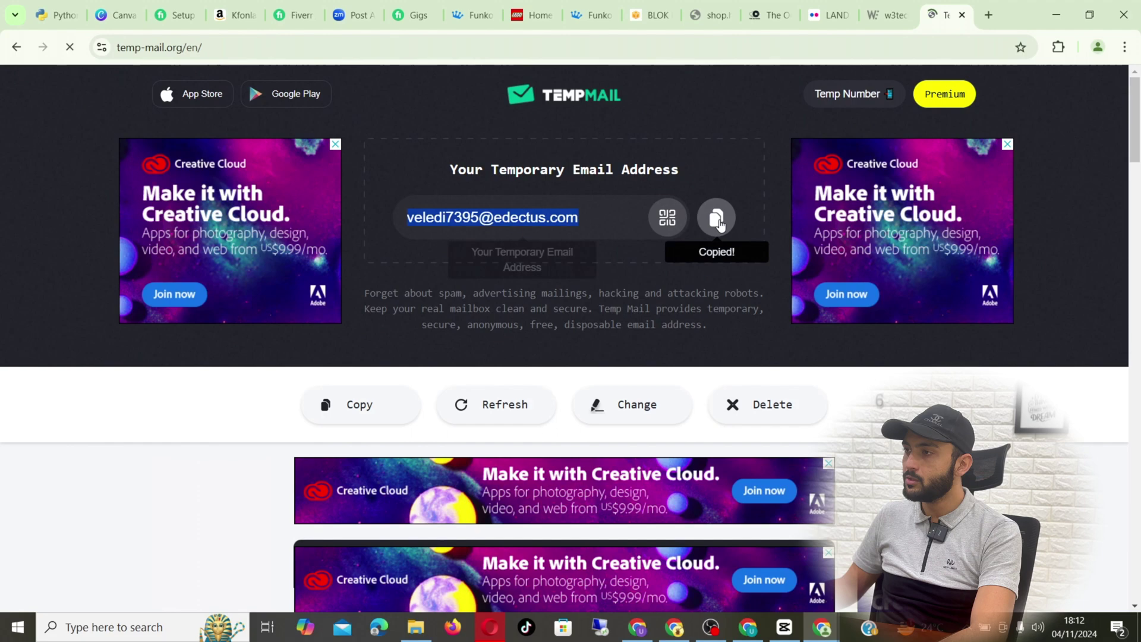
# - Sign up to Canva with email using the pasted temporary address and a display name
pyautogui.click(116, 15)
pyautogui.click(357, 276)
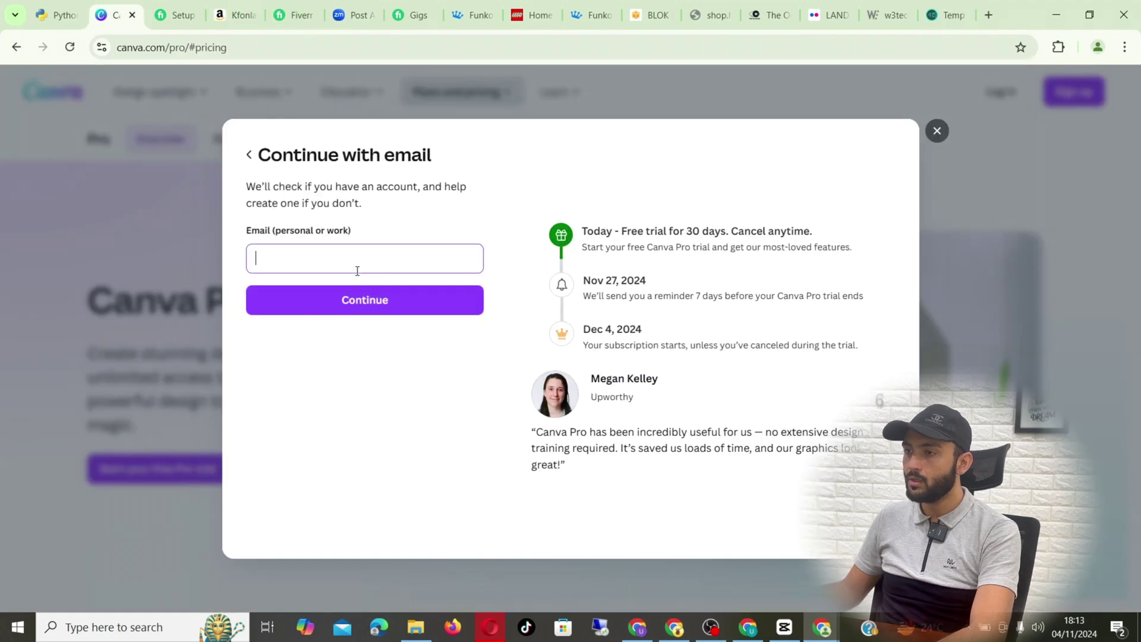
pyautogui.click(358, 271)
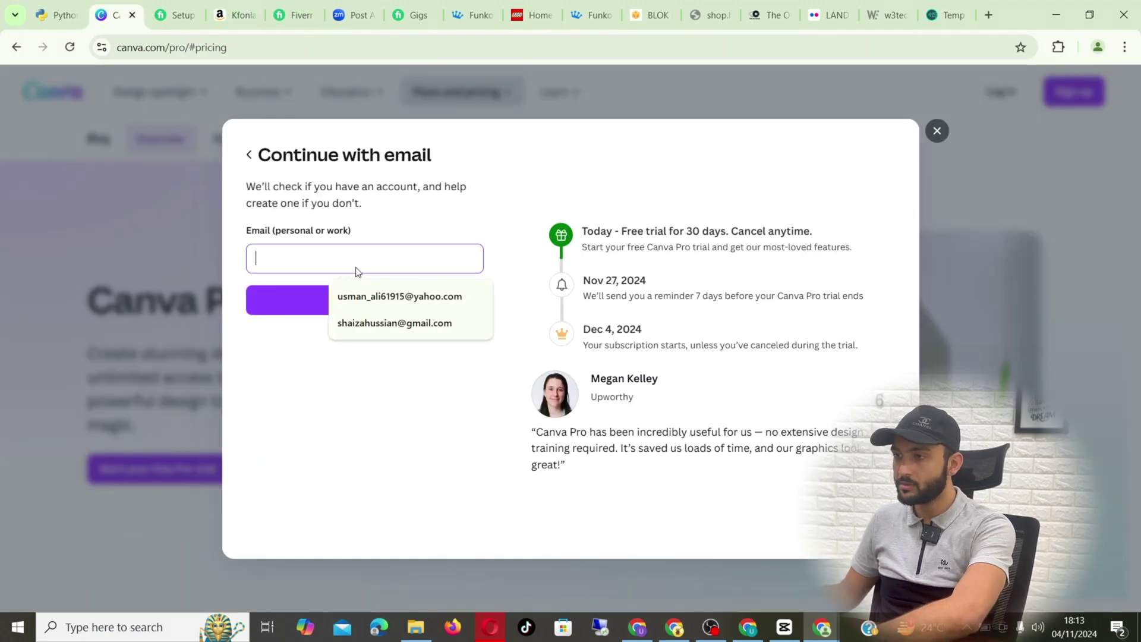
pyautogui.hotkey('ctrl', 'v')
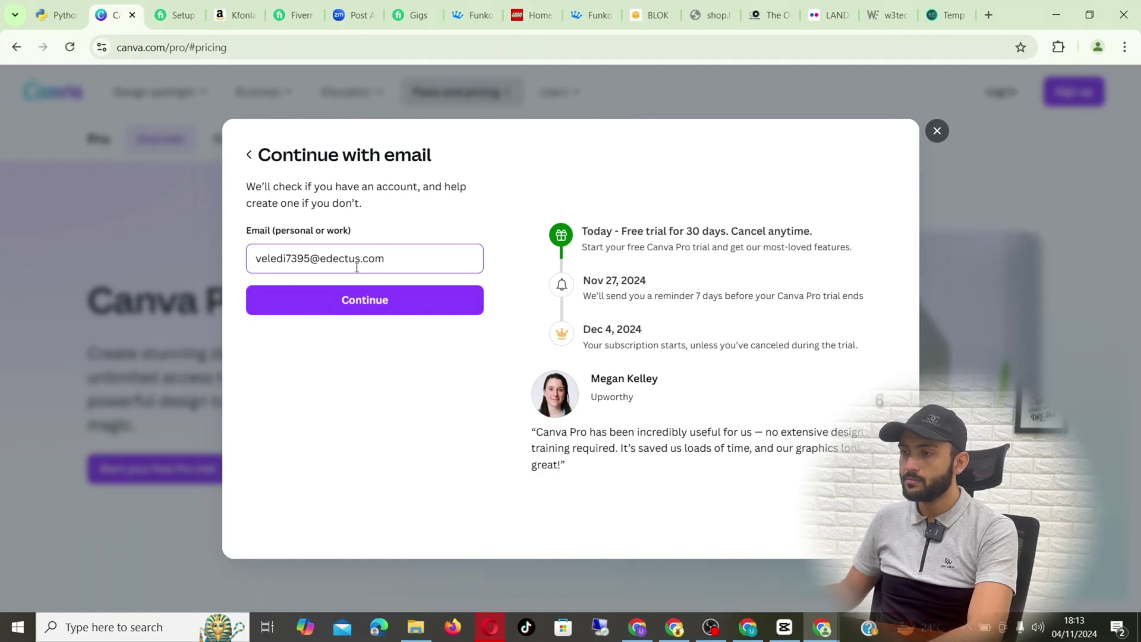
pyautogui.click(364, 300)
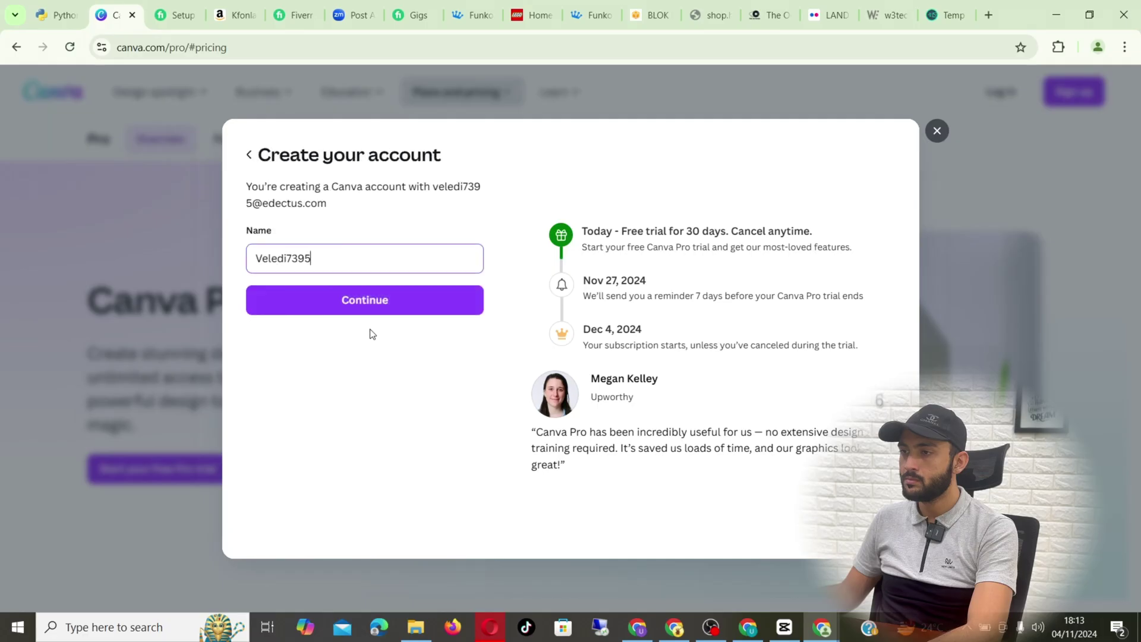
pyautogui.click(369, 307)
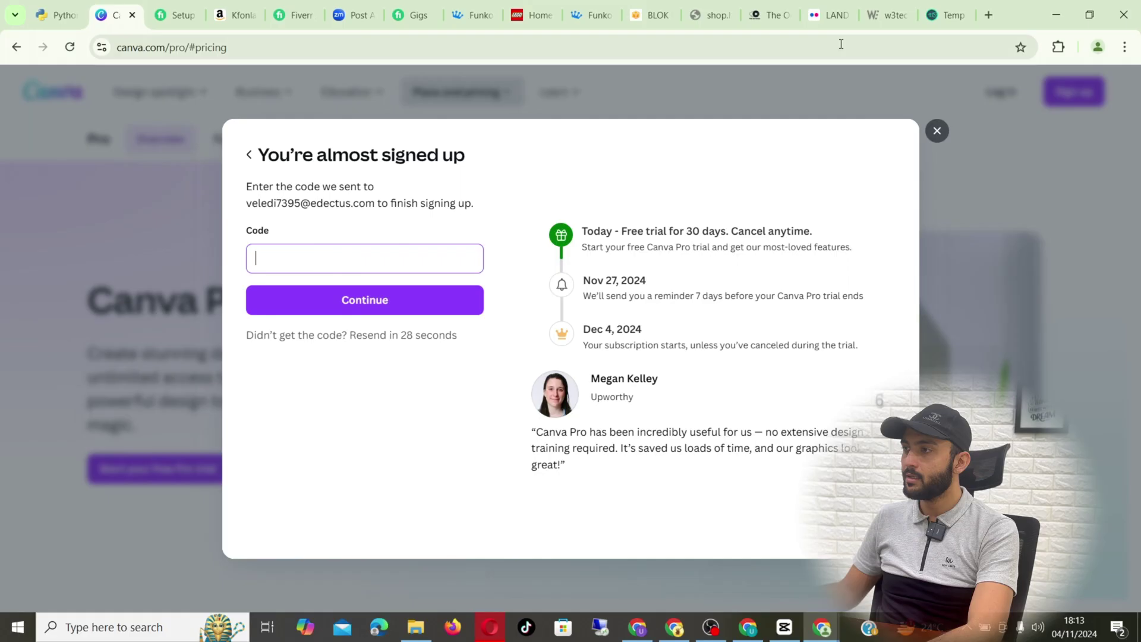
pyautogui.click(946, 15)
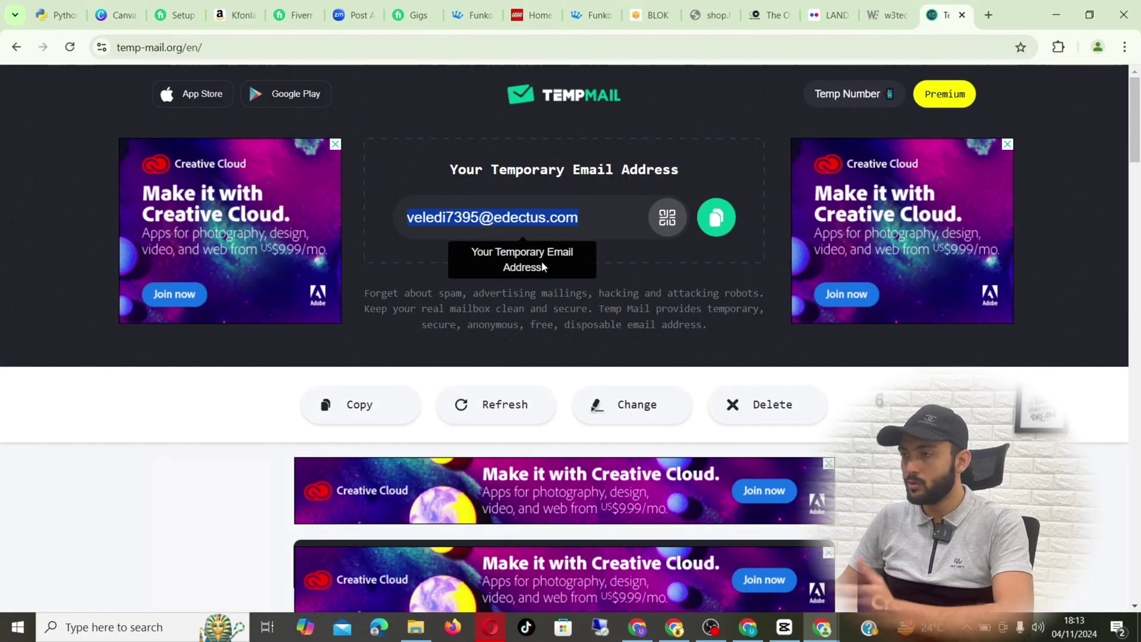
pyautogui.scroll(-8, 531, 291)
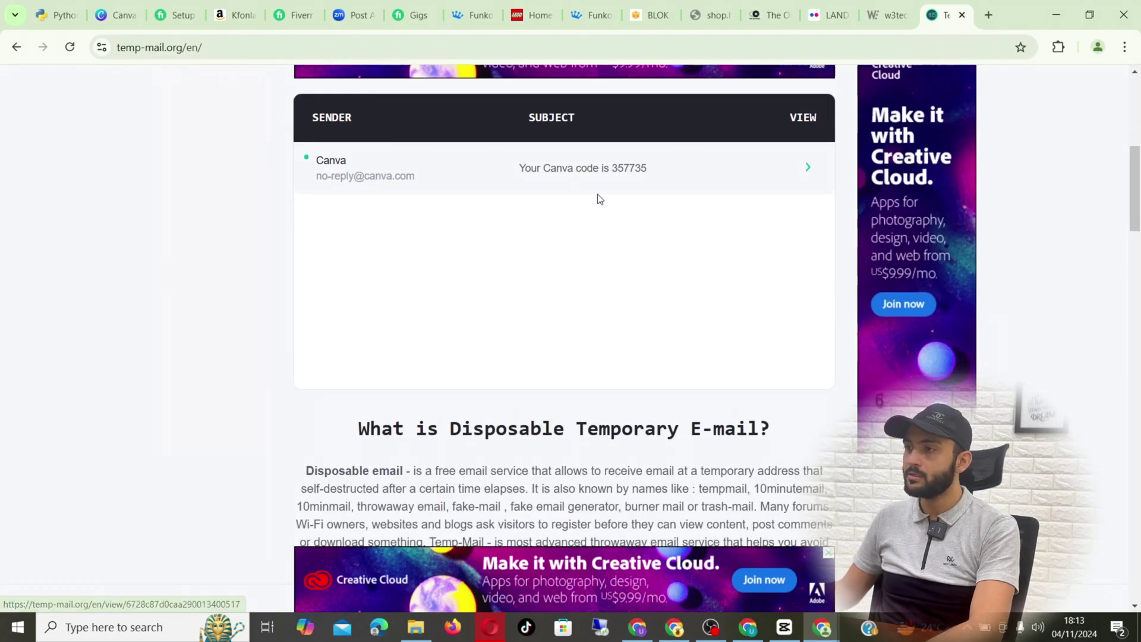
pyautogui.scroll(3, 628, 280)
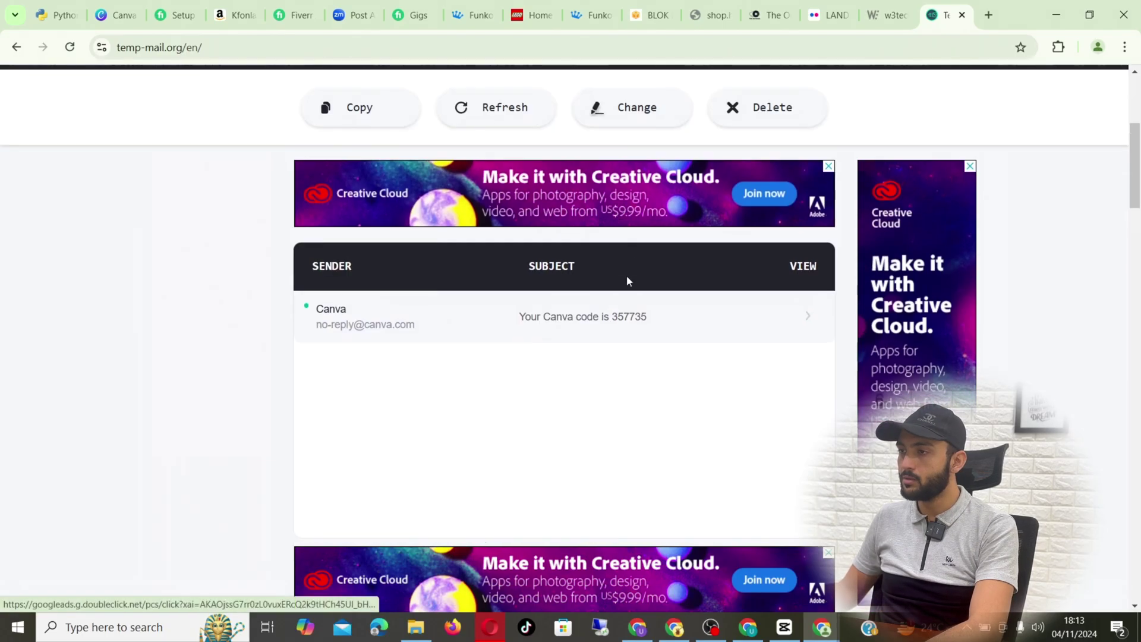
pyautogui.click(624, 318)
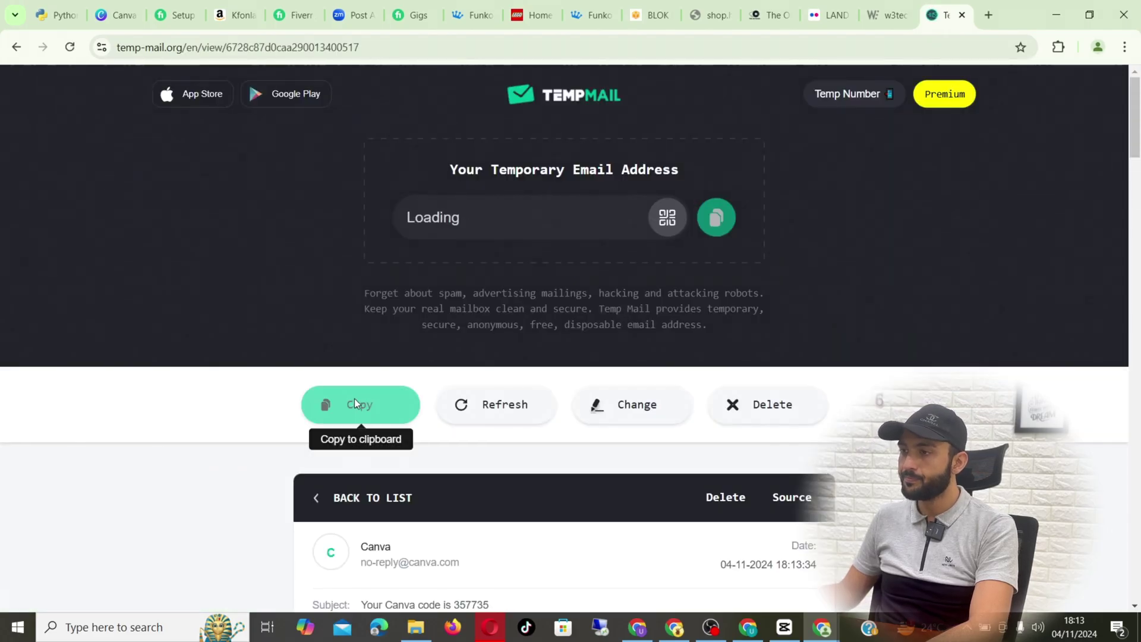
pyautogui.scroll(-3, 403, 405)
pyautogui.scroll(-2, 402, 404)
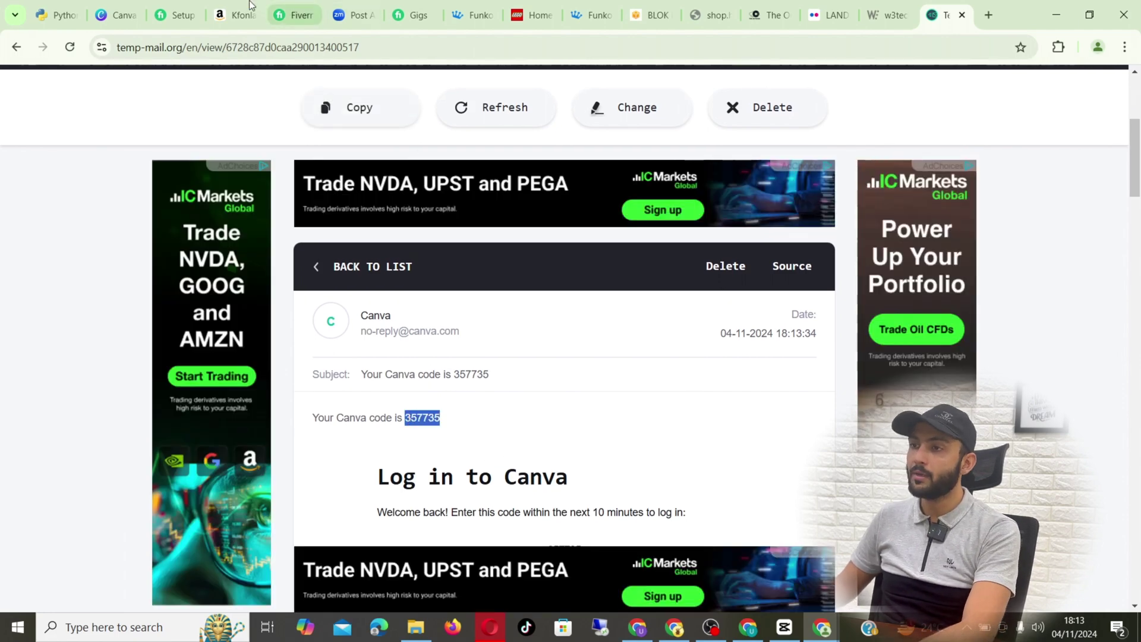
# - Verify the Canva account with the pasted code and choose the Yearly US$55.00 plan
pyautogui.click(119, 15)
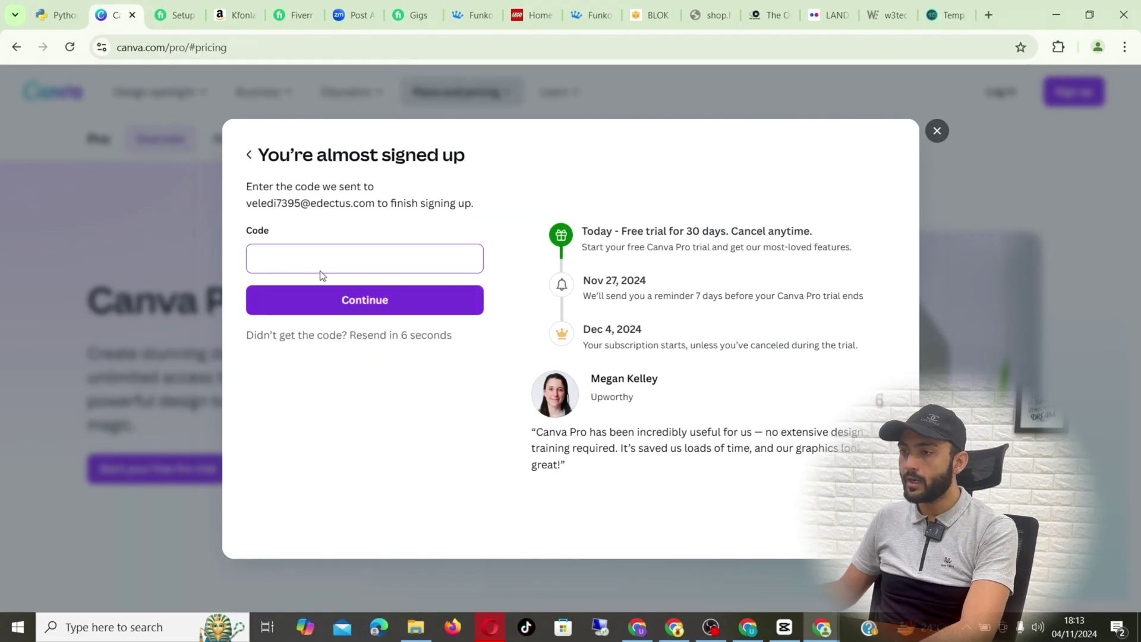
pyautogui.click(313, 252)
pyautogui.hotkey('ctrl', 'v')
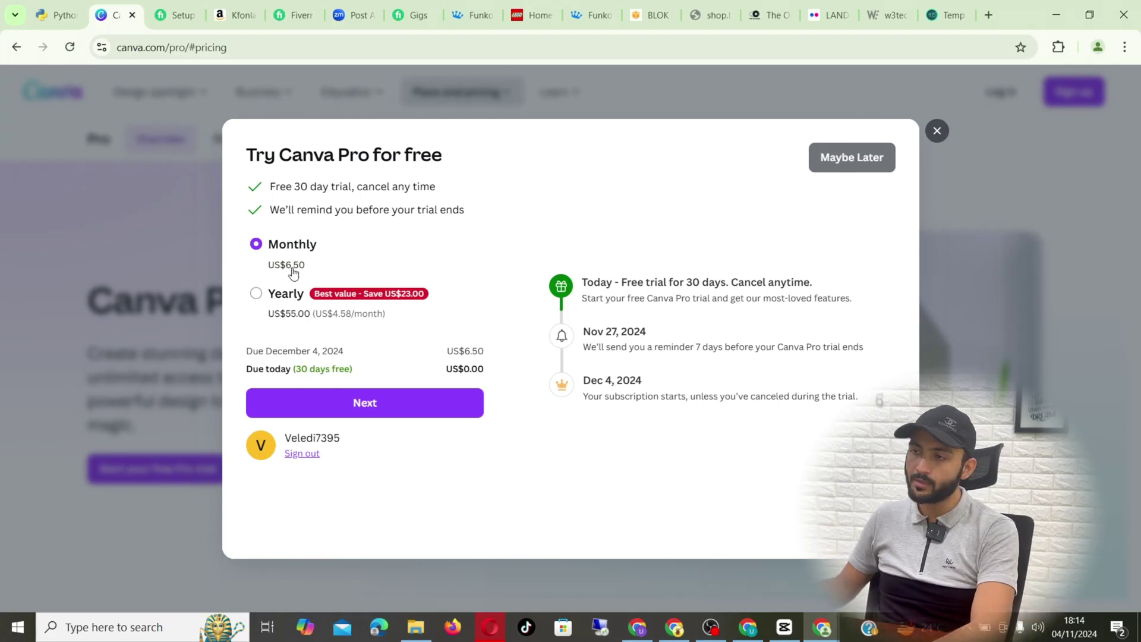
pyautogui.click(292, 300)
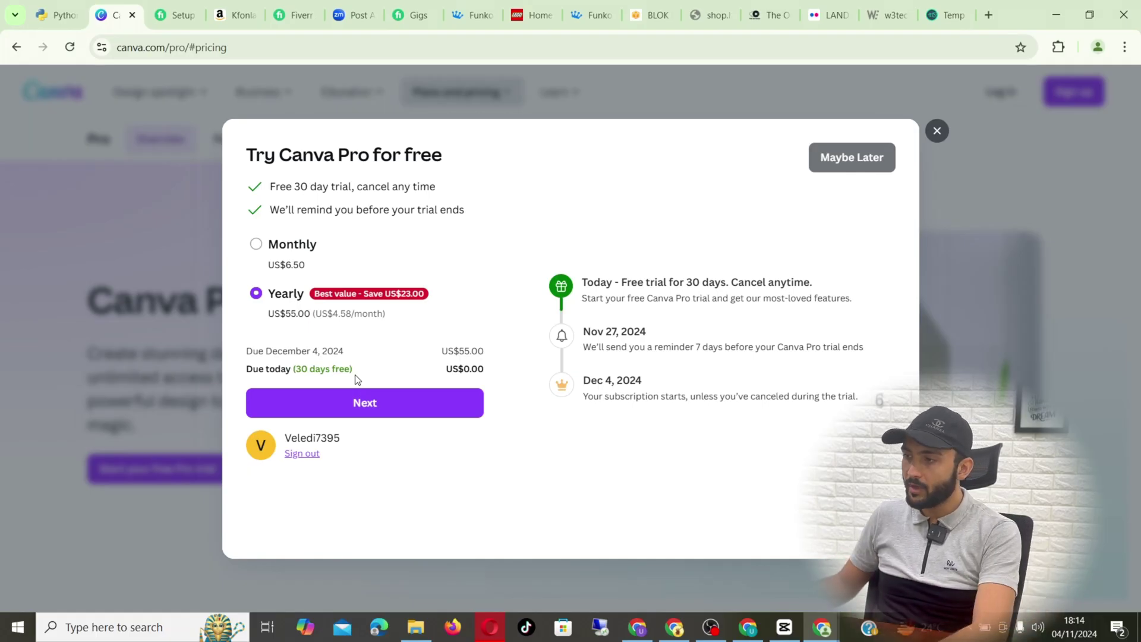
# - Proceed to payment and pick Credit or debit card to show the card detail fields
pyautogui.click(364, 401)
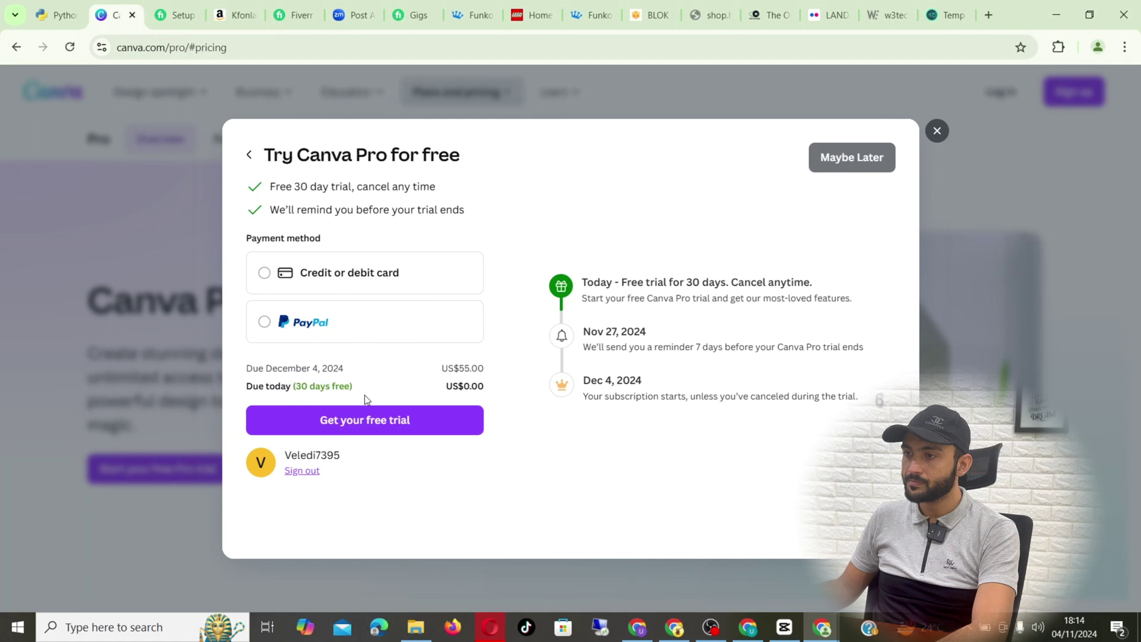
pyautogui.click(332, 275)
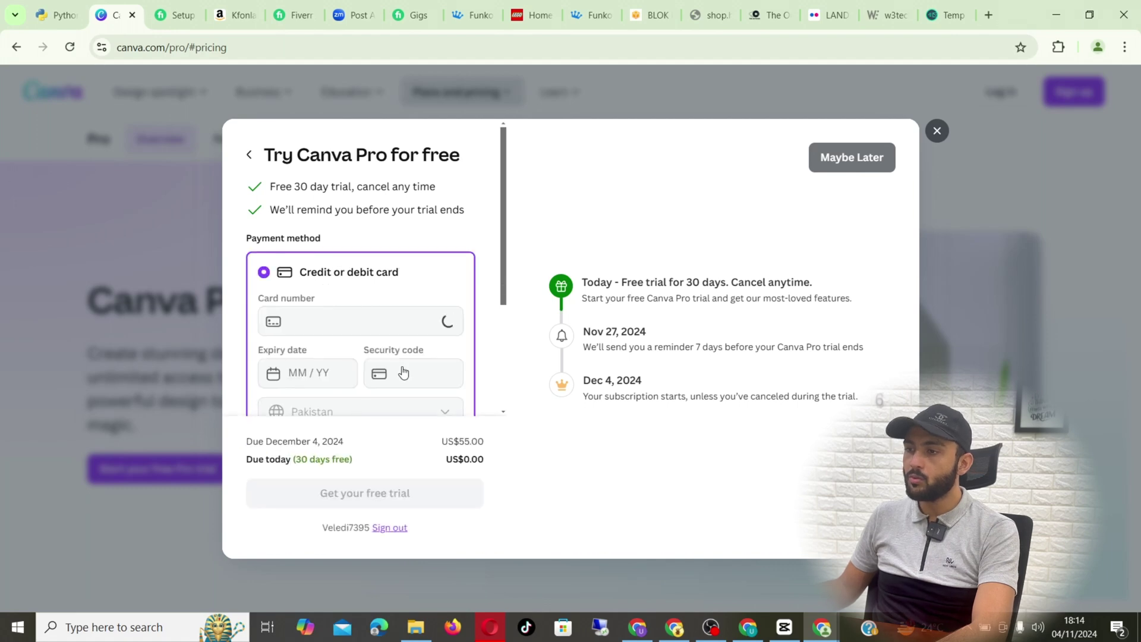
pyautogui.scroll(-3, 403, 372)
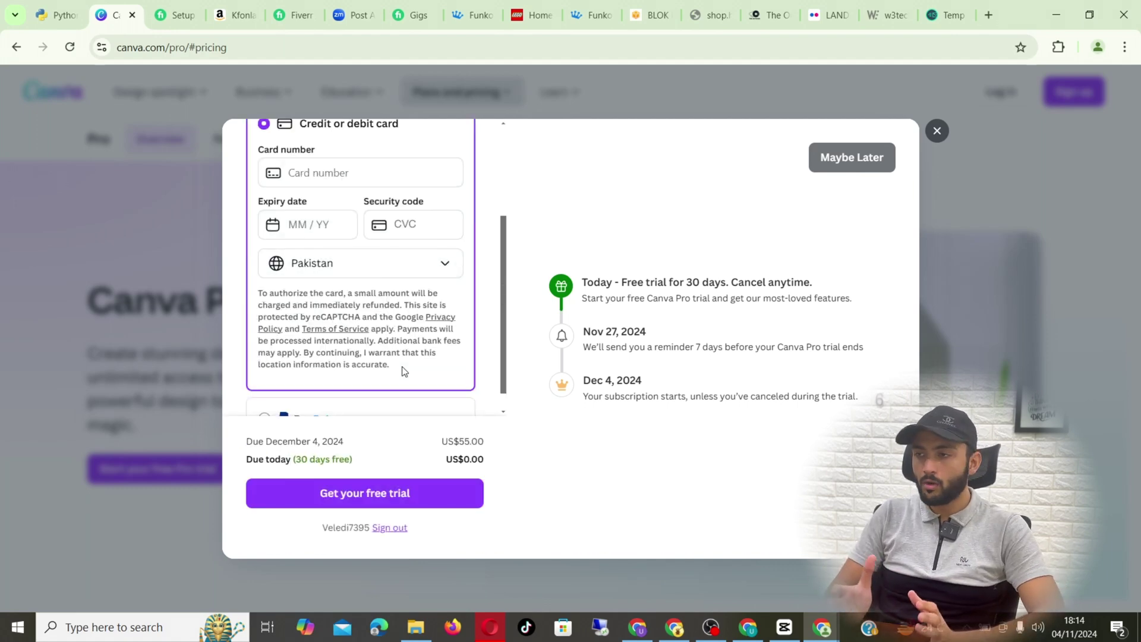